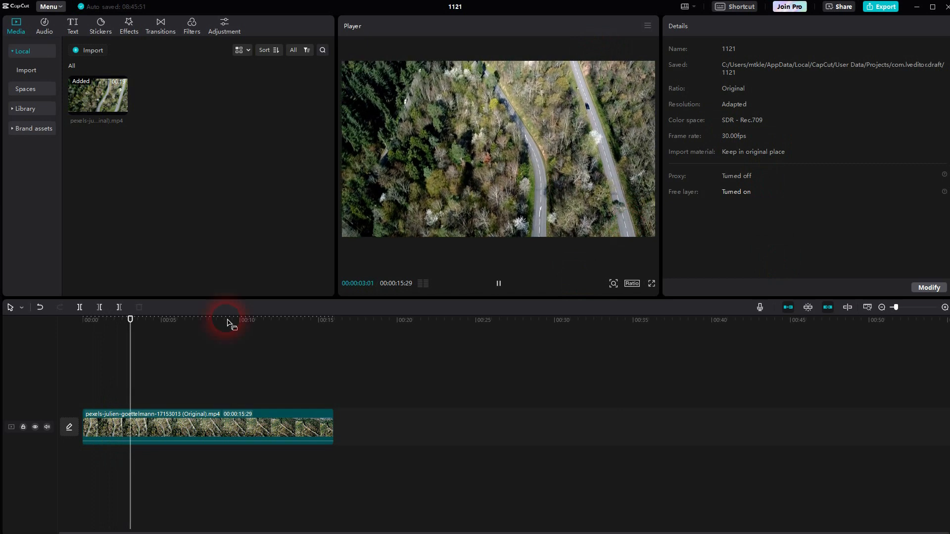
Step: Select the drone clip on the timeline and open its normal speed settings, with the playhead at the start
drag(151, 322, 40, 335)
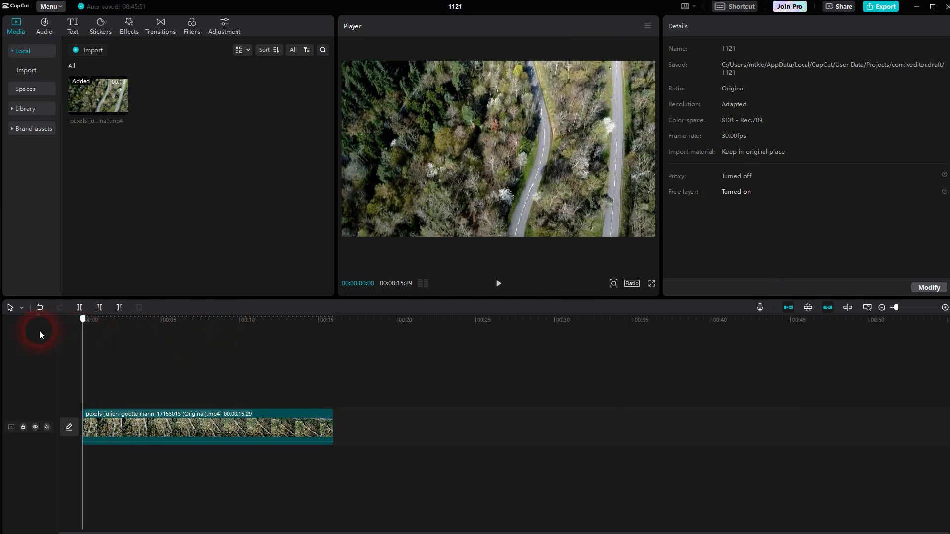
click(237, 426)
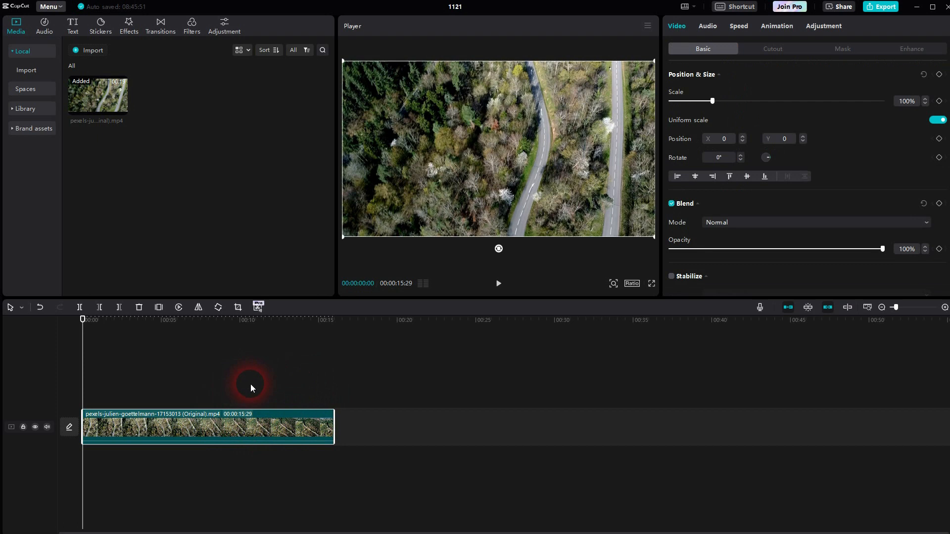
click(691, 7)
click(865, 27)
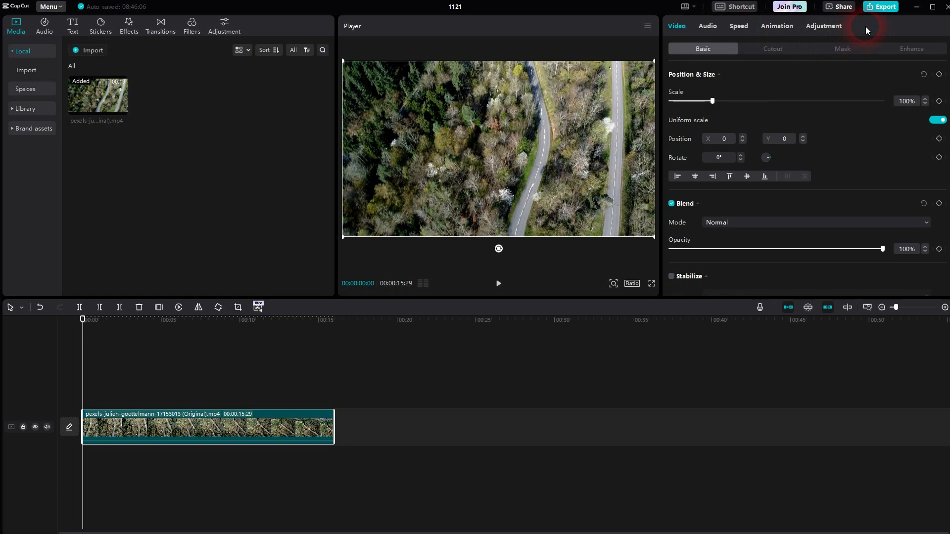
click(742, 27)
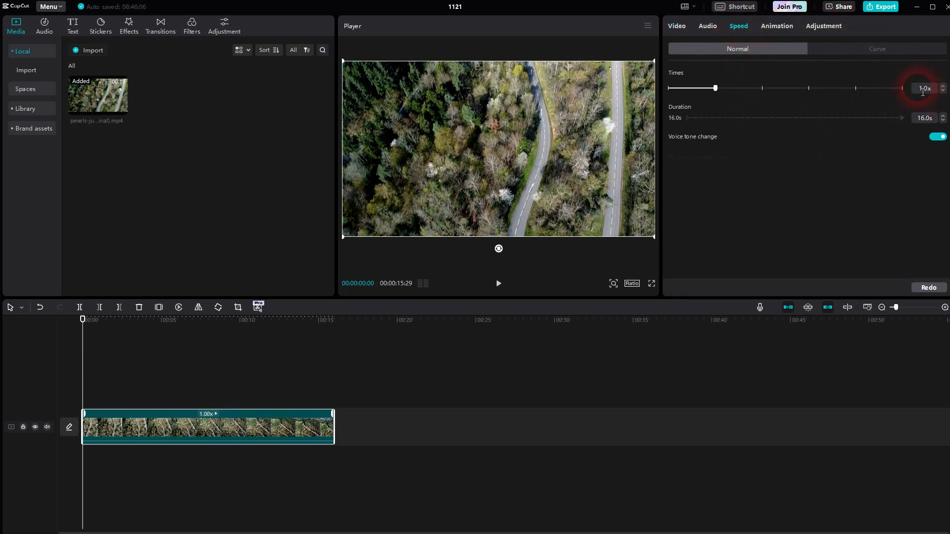
double_click(924, 88)
double_click(923, 121)
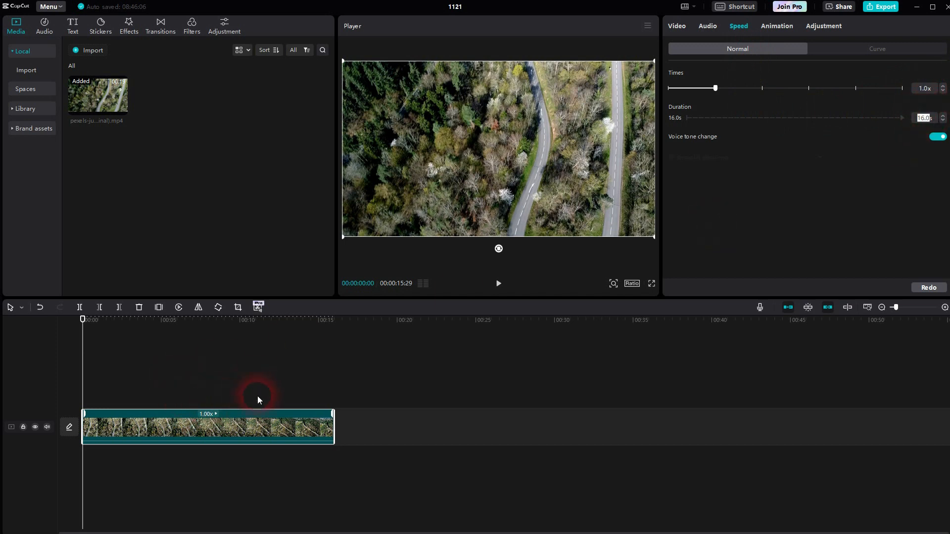
mouse_move(85, 317)
mouse_down()
mouse_move(295, 319)
mouse_move(365, 339)
mouse_move(333, 320)
mouse_move(282, 331)
mouse_move(83, 324)
mouse_up()
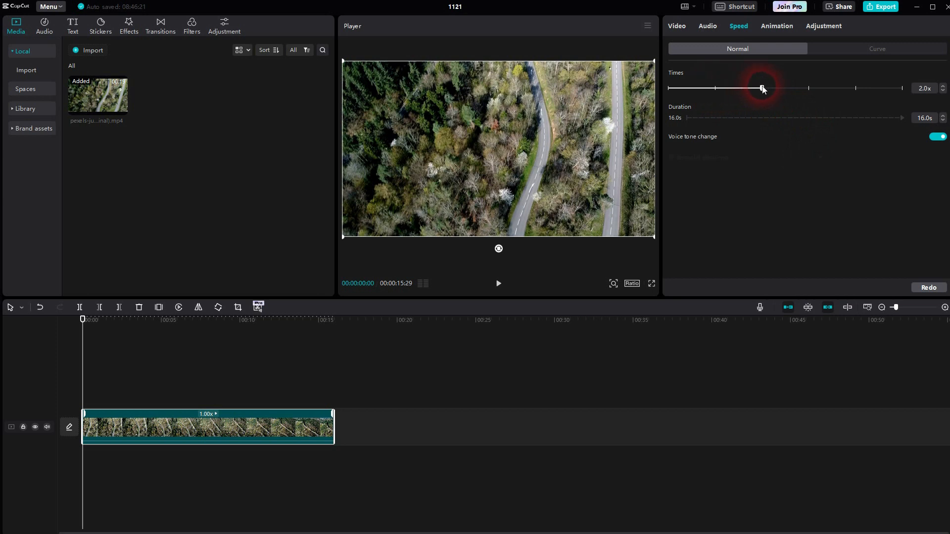
Step: Try the whole clip at 2.0x and 100.0x speed, and return it to 1.0x
drag(762, 89, 761, 88)
click(920, 121)
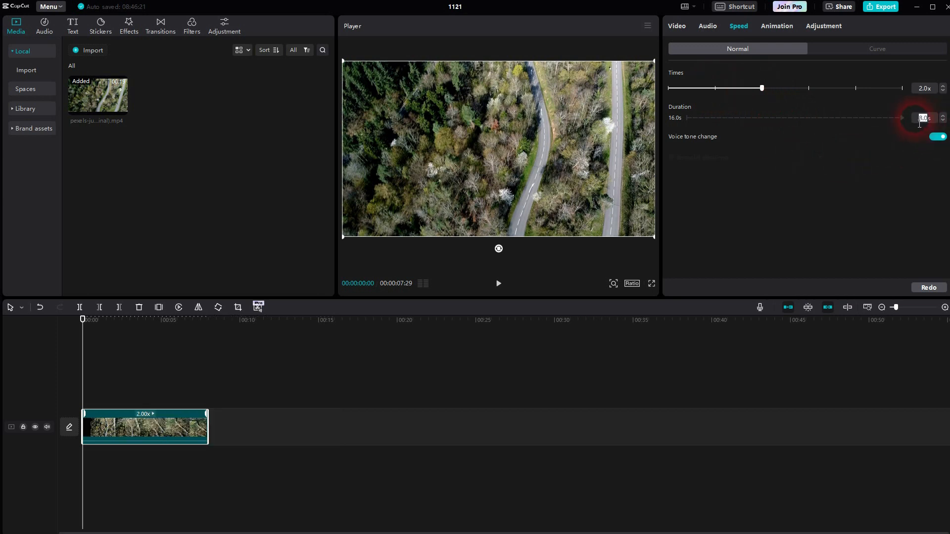
drag(762, 88, 805, 88)
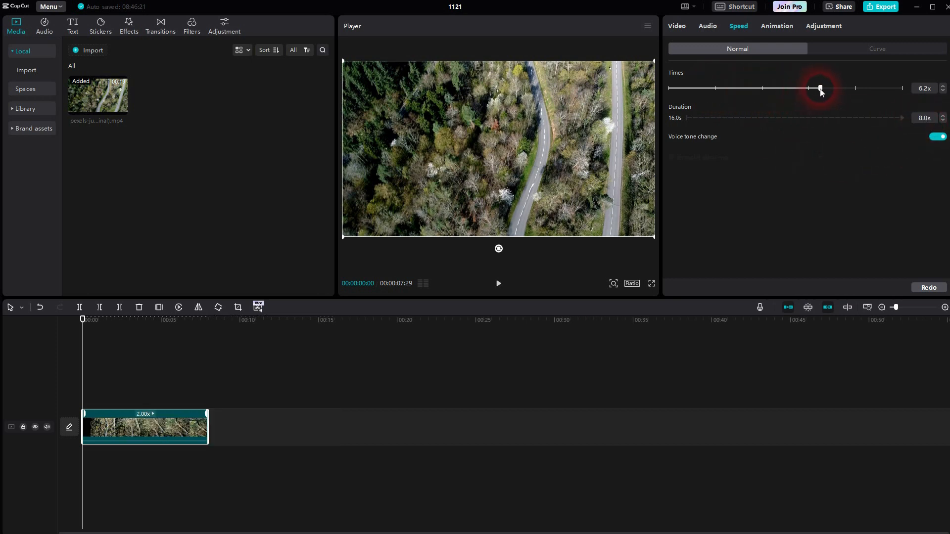
drag(925, 92, 926, 94)
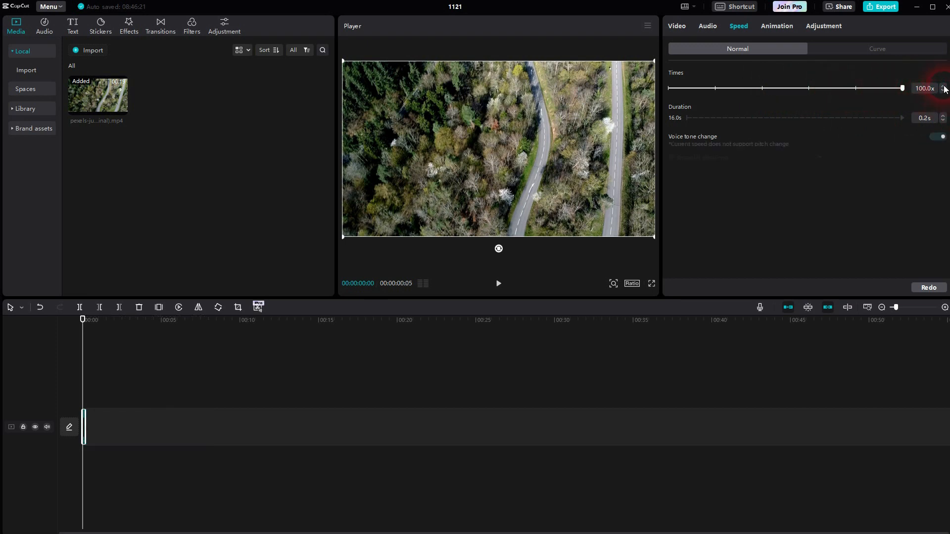
drag(902, 90, 608, 115)
drag(679, 129, 715, 133)
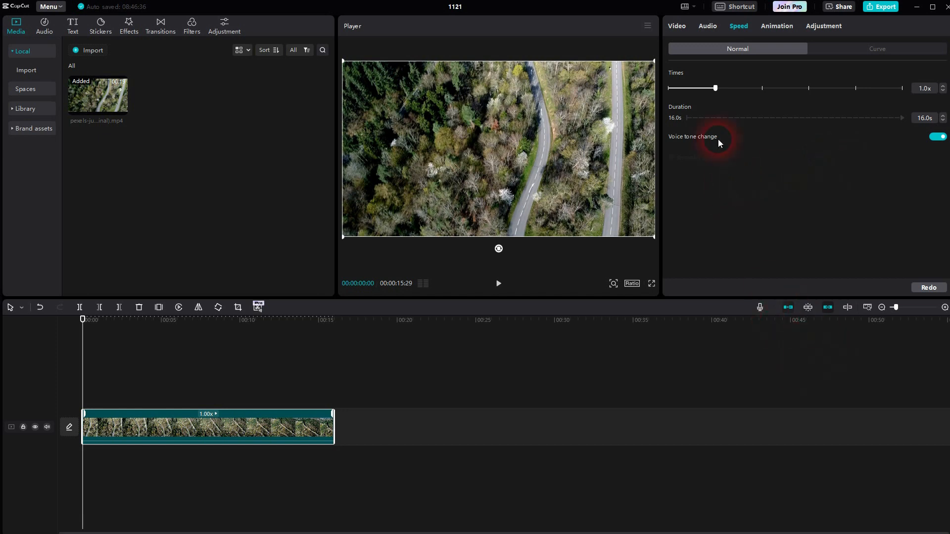
Step: Try the clip's voice tone change switch and a 5.0x speed, and restore the speed to 1.0x
click(938, 141)
click(937, 140)
drag(715, 90, 813, 99)
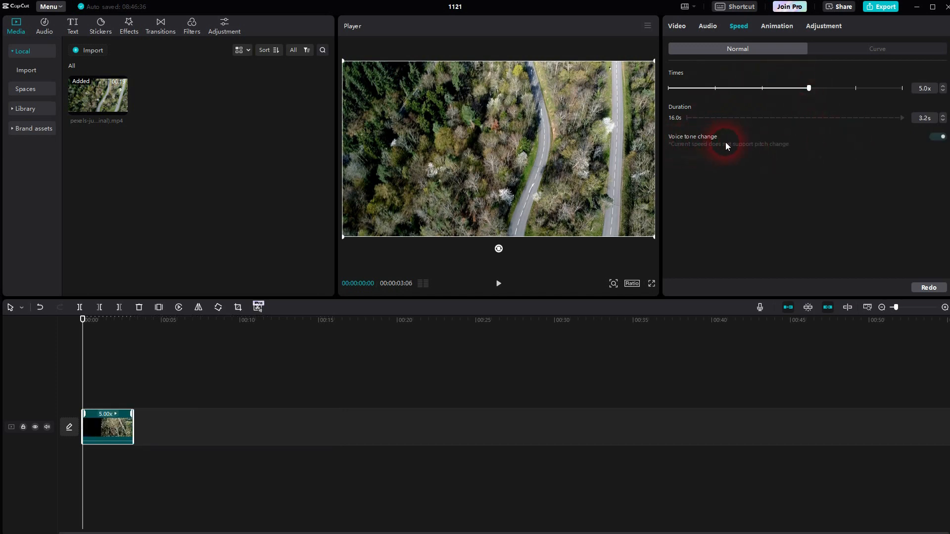
drag(788, 90, 653, 118)
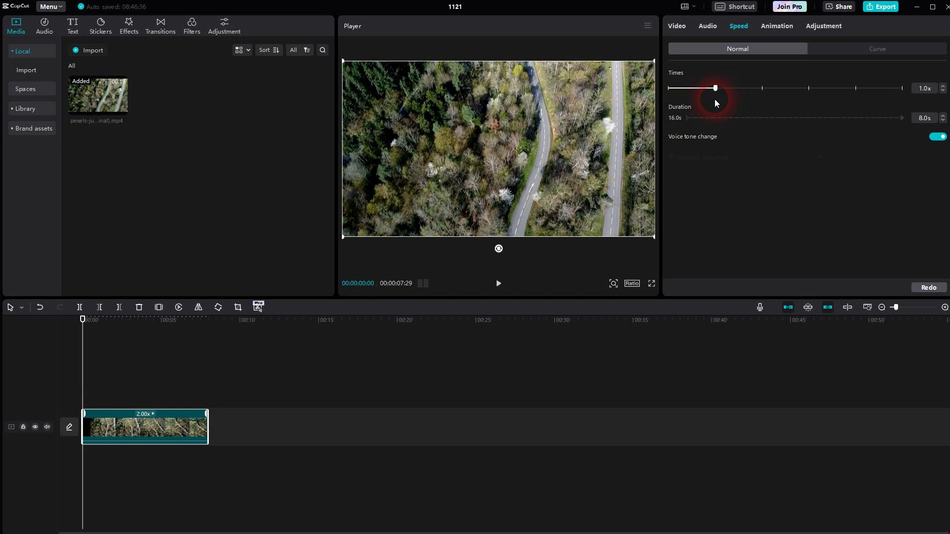
drag(714, 100, 714, 99)
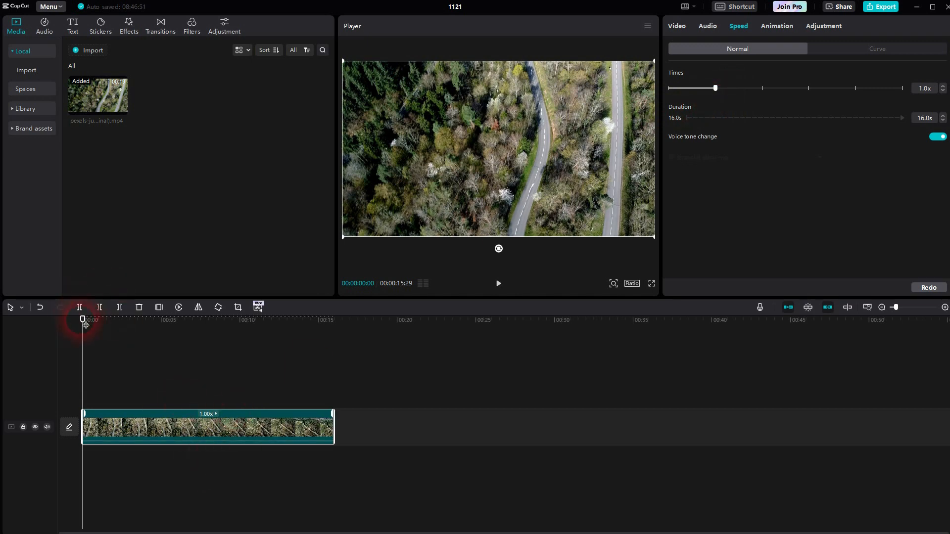
Step: Split the clip at 00:00:01:29 and 00:00:07:08 to make three segments, and return to the selection tool
drag(83, 318, 113, 393)
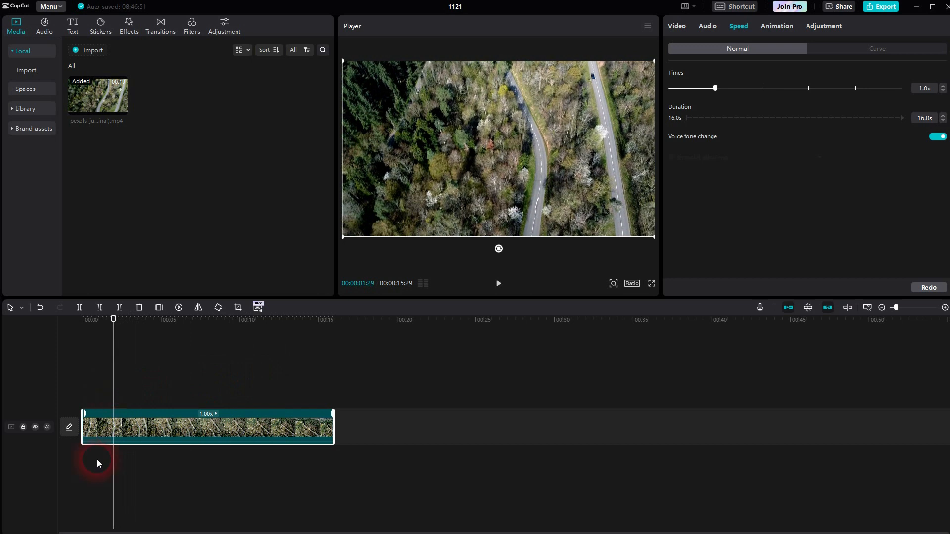
click(18, 312)
click(47, 339)
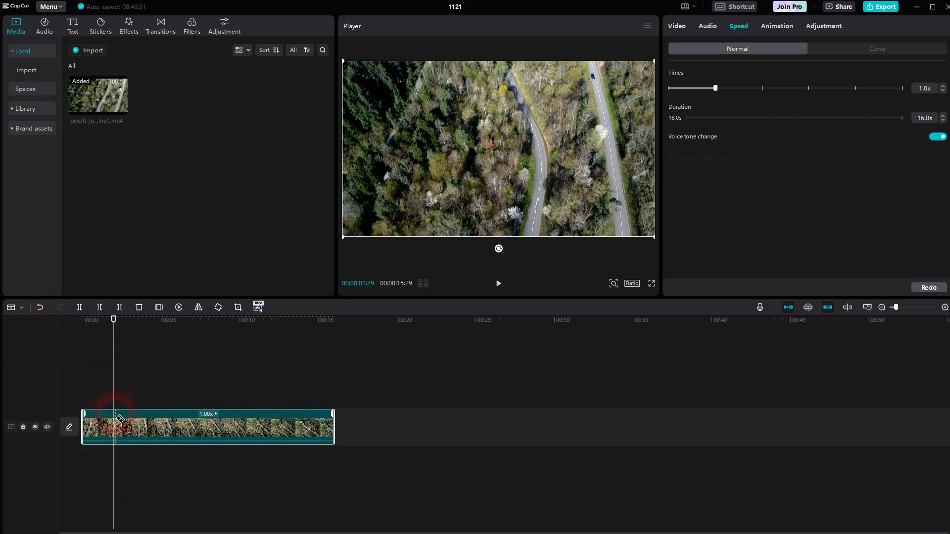
click(115, 423)
drag(120, 322, 202, 328)
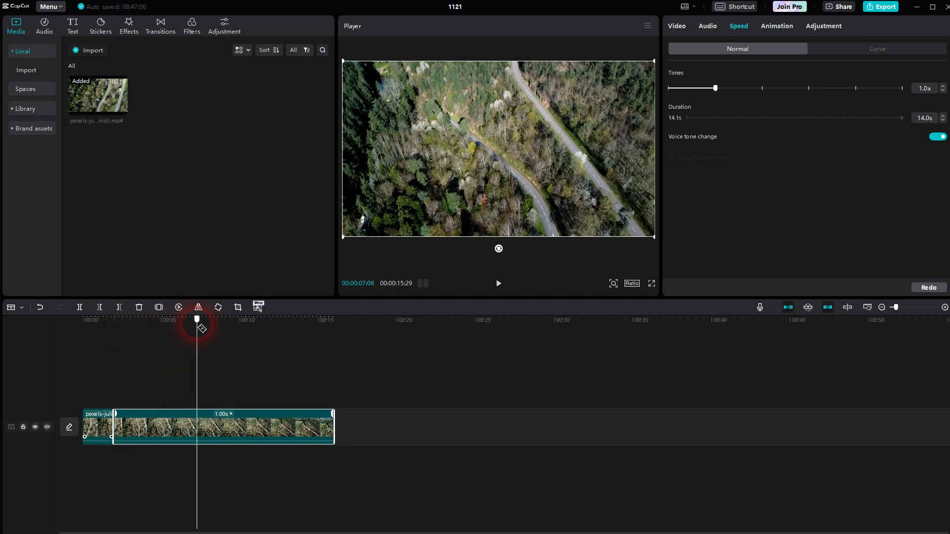
click(200, 426)
click(231, 361)
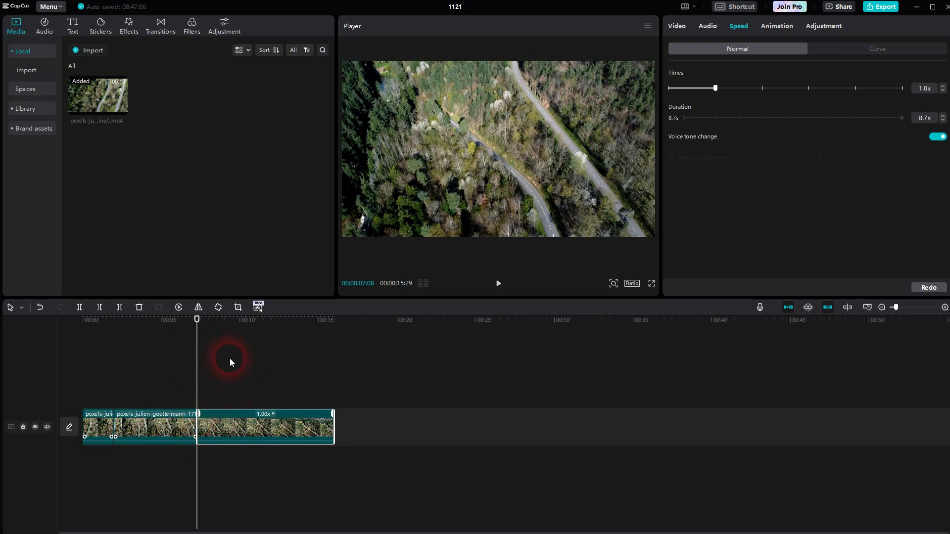
Step: Select the middle segment and set its speed to 5.0x
click(161, 426)
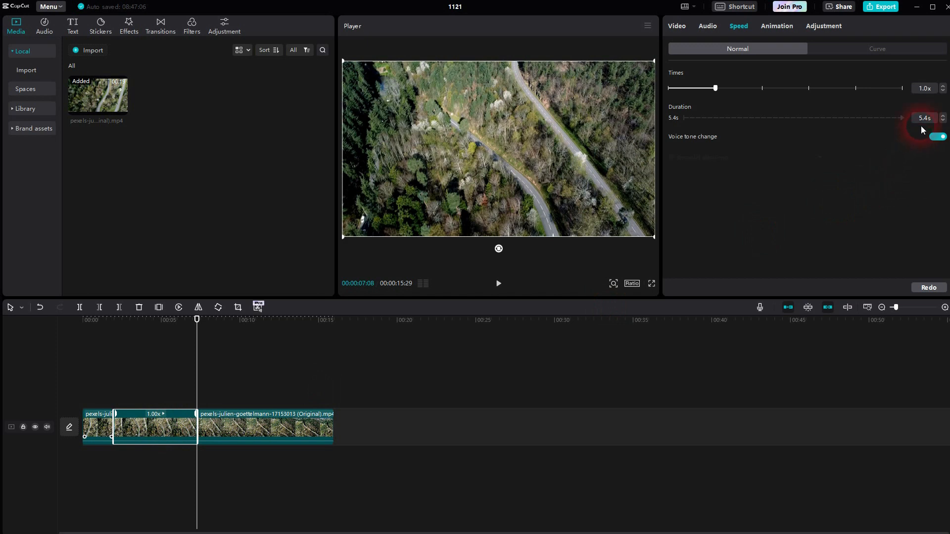
click(296, 426)
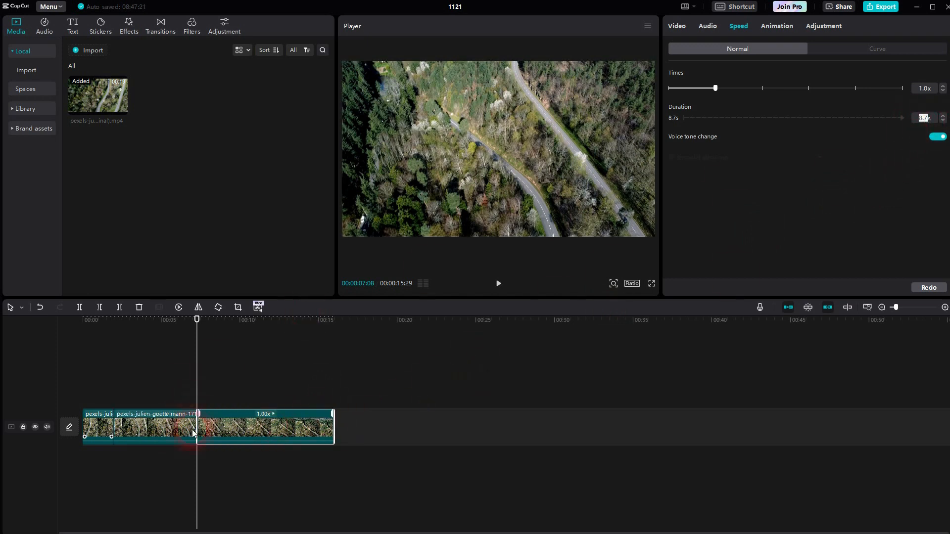
click(141, 430)
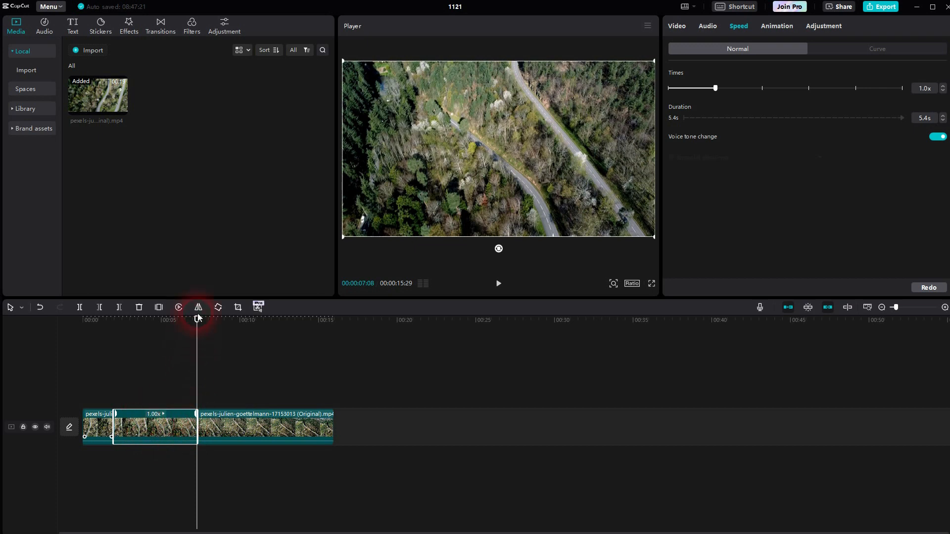
drag(204, 325, 98, 354)
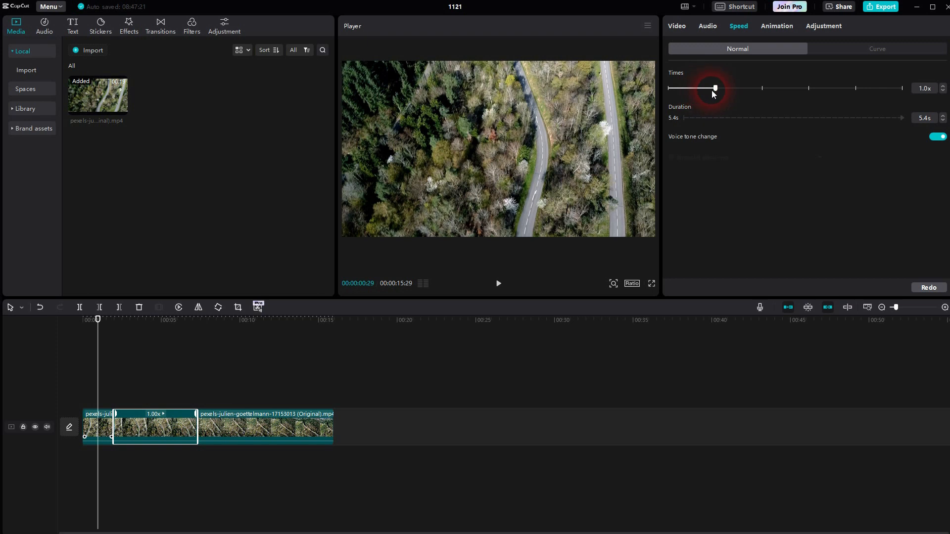
click(809, 89)
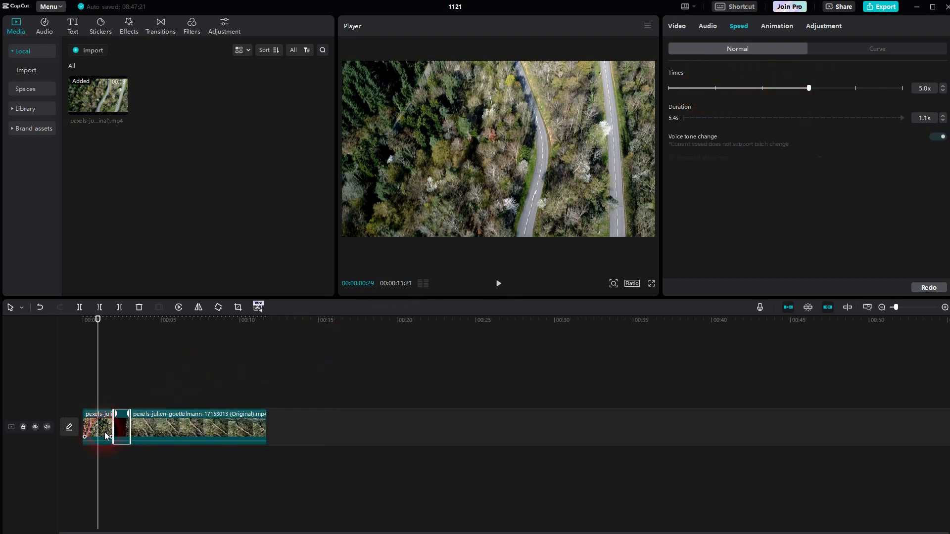
Step: Play the sequence from the start to preview the sped-up middle segment
click(82, 320)
click(498, 283)
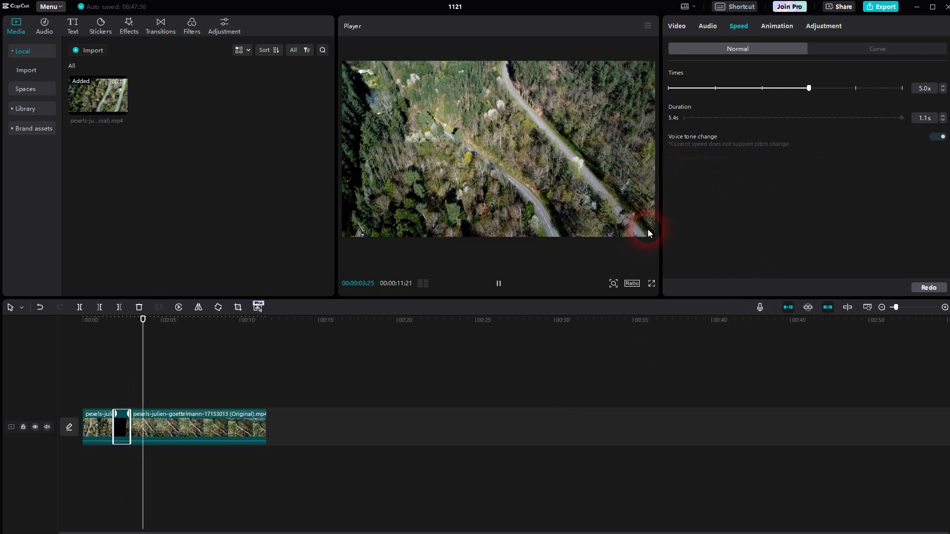
drag(165, 322, 107, 344)
Step: Open the curve speed presets for the middle segment and replay the transition into the sped-up section
click(889, 48)
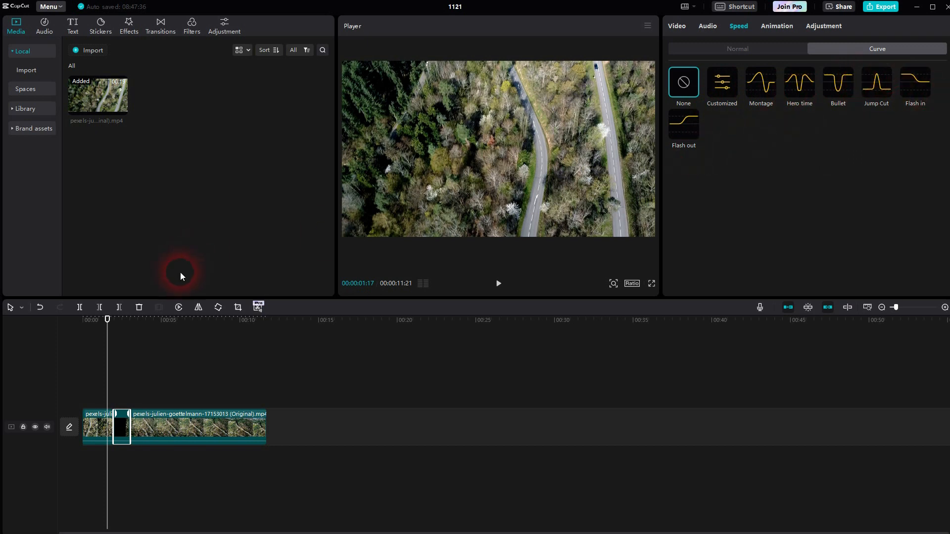
click(96, 319)
key(space)
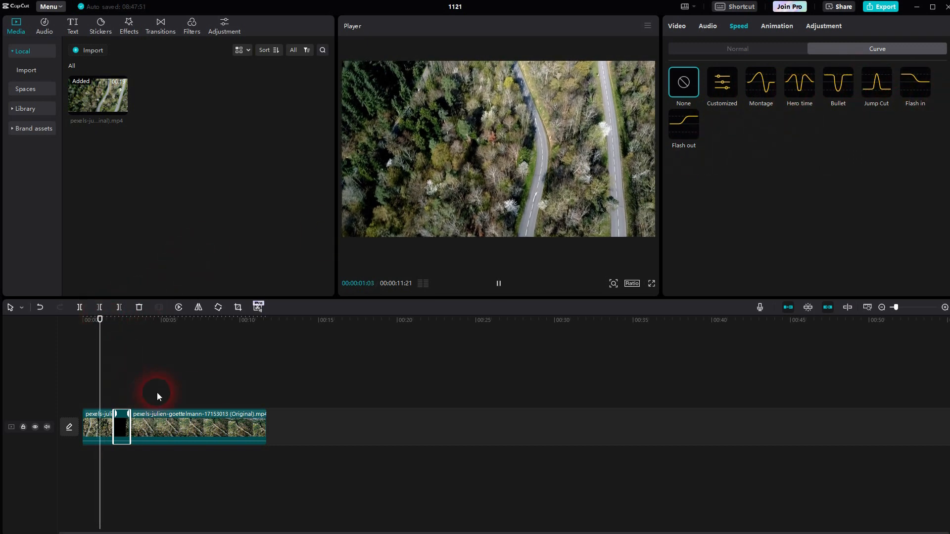
key(space)
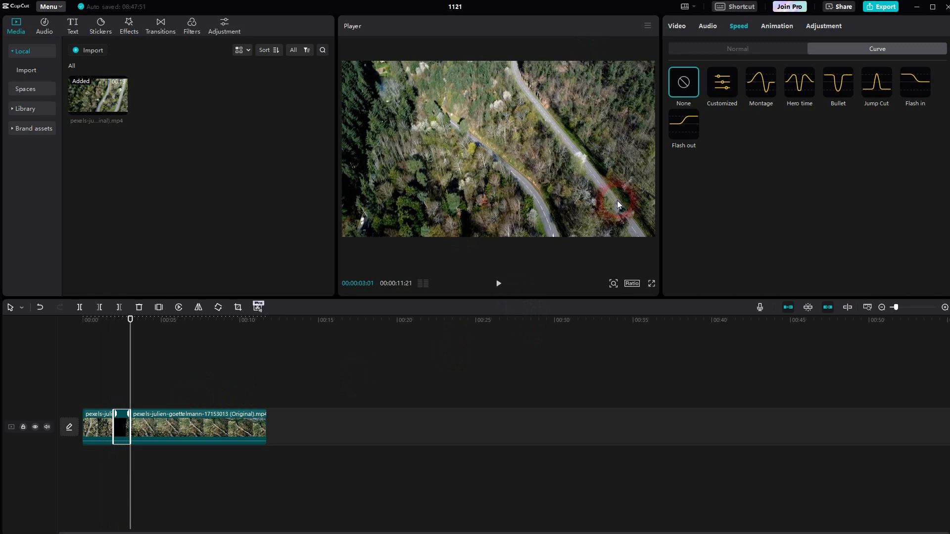
drag(134, 325, 107, 335)
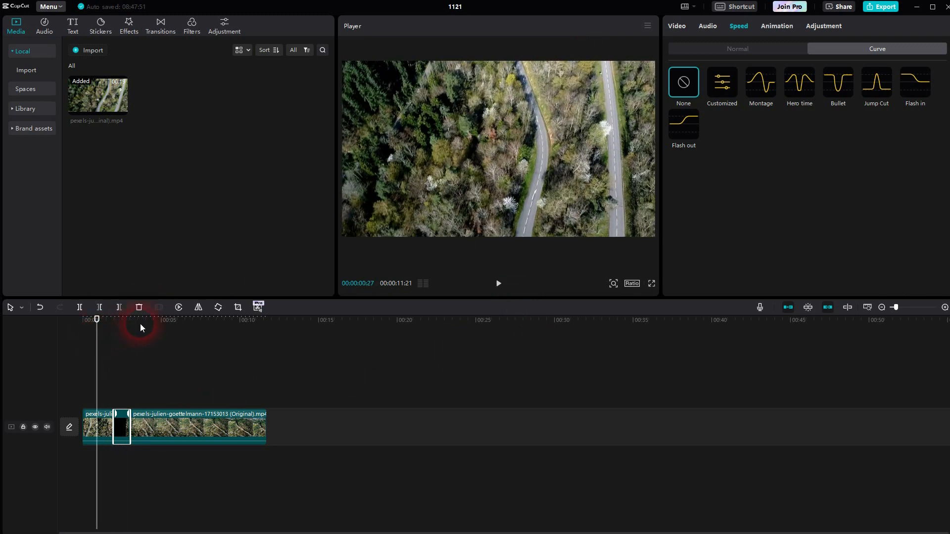
Step: Try the Hero time, Flash out and Flash in speed curves on the middle segment, playing back Hero time
click(802, 90)
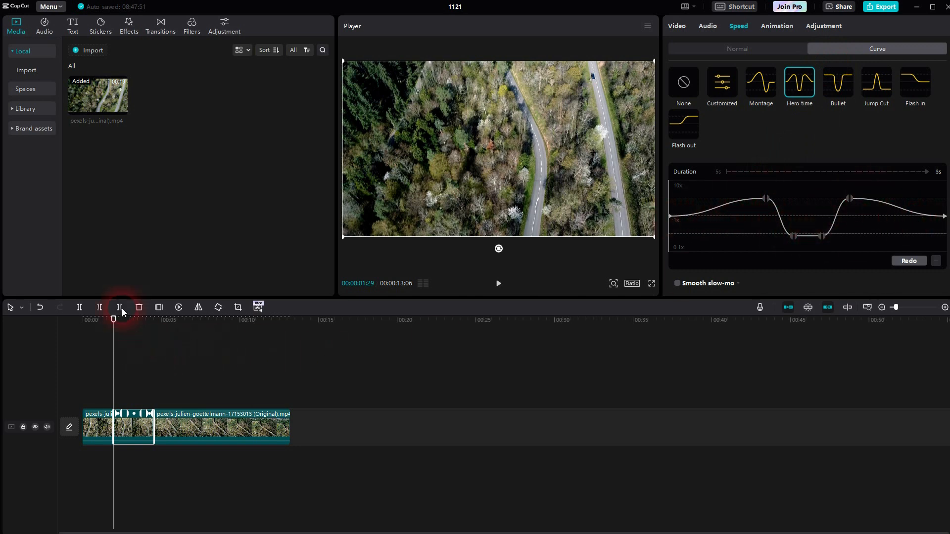
drag(119, 321, 97, 320)
key(space)
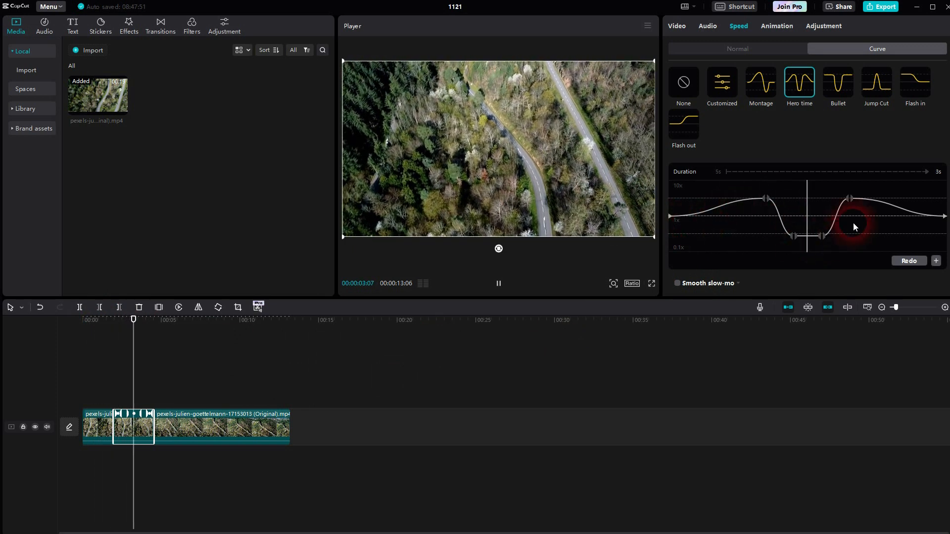
key(space)
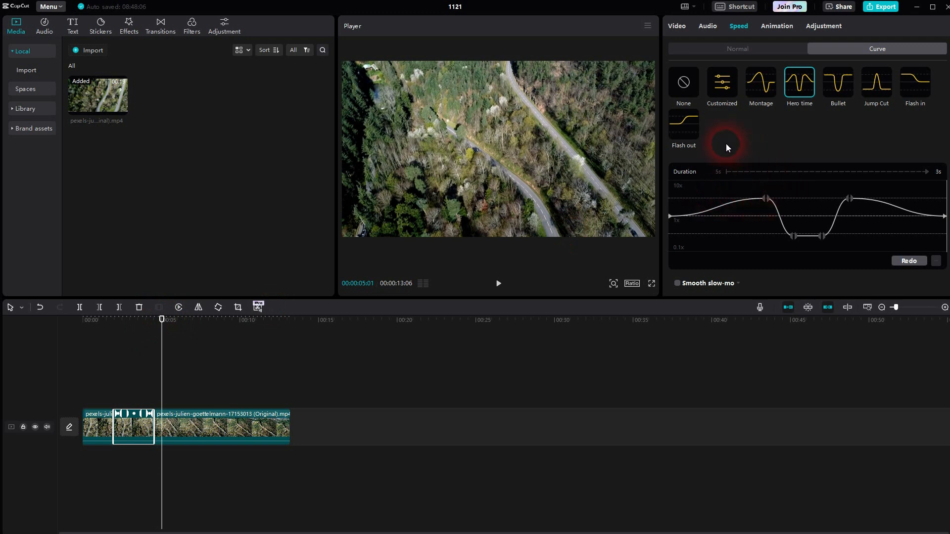
click(691, 139)
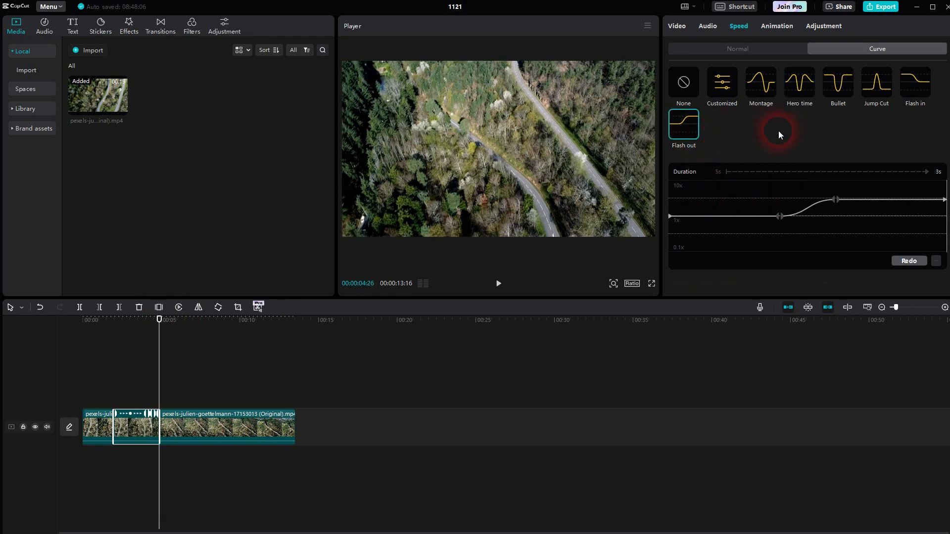
click(916, 82)
Step: Apply a Customized speed curve to the middle segment and raise its three inner points about halfway between 1x and 10x
click(714, 97)
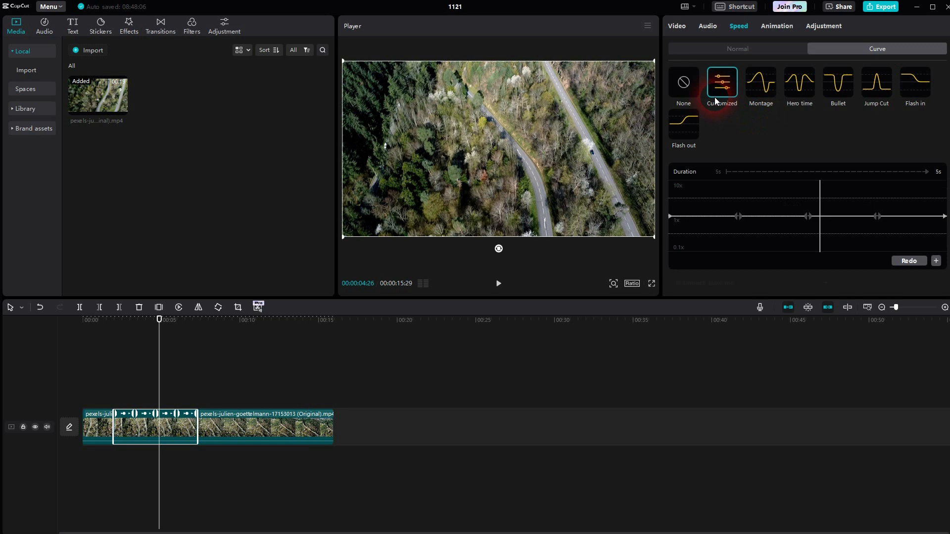
drag(808, 216, 808, 198)
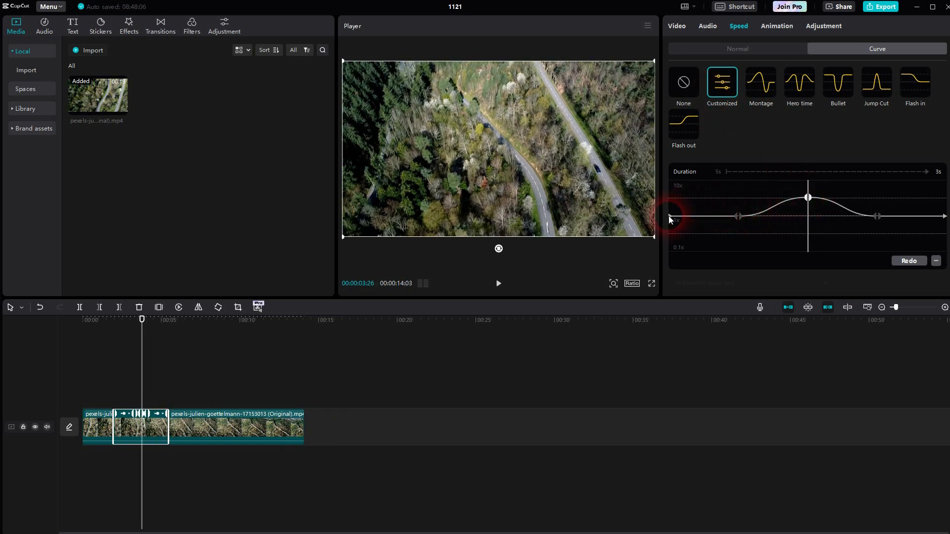
drag(809, 213, 741, 199)
drag(876, 216, 883, 198)
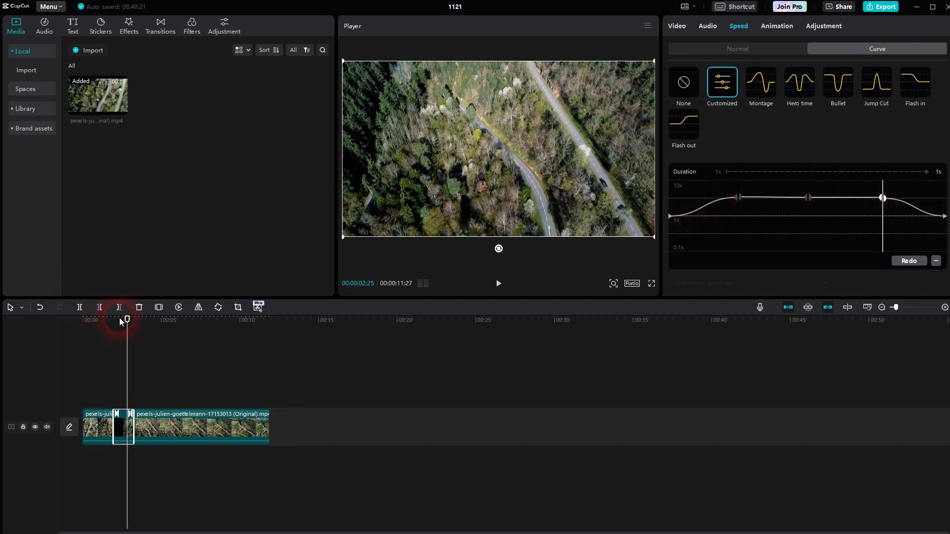
Step: Play the sequence from near the start to preview the custom speed ramp
drag(128, 320, 91, 319)
key(space)
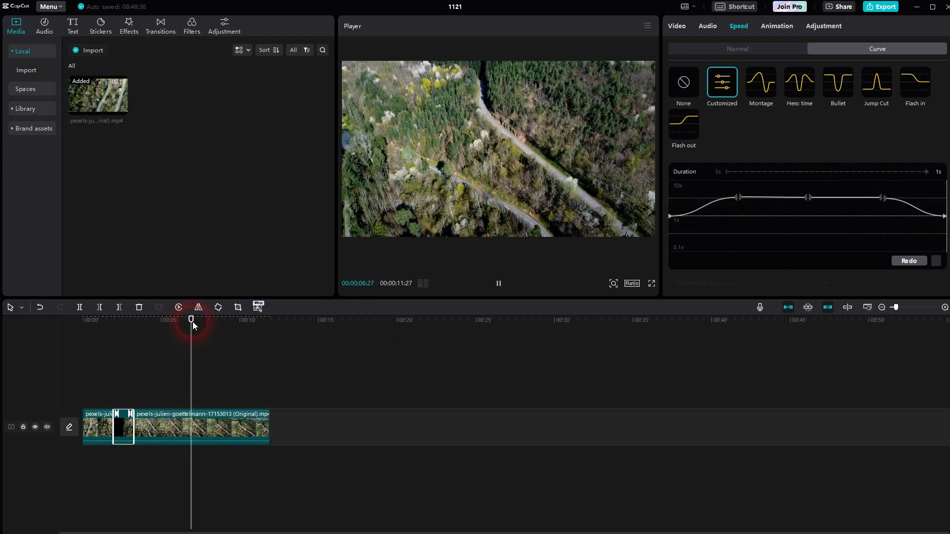
key(space)
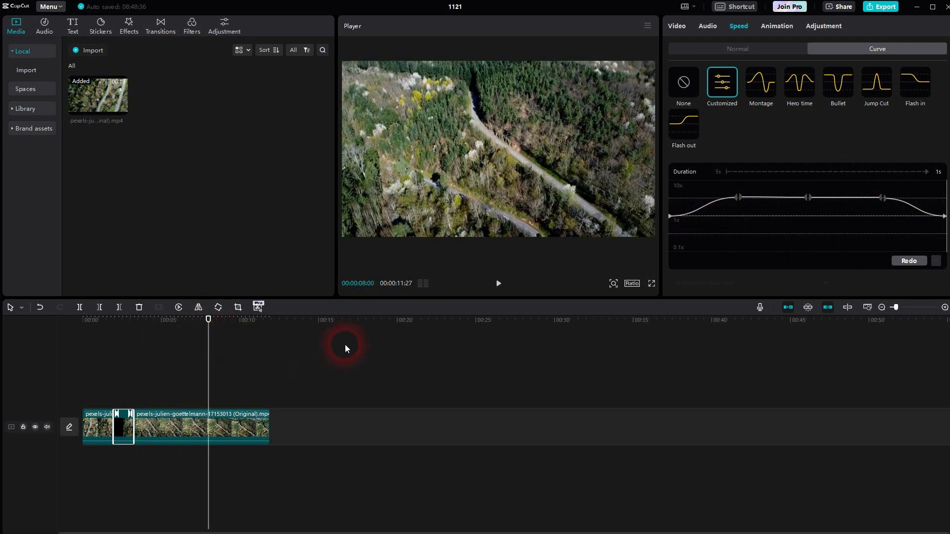